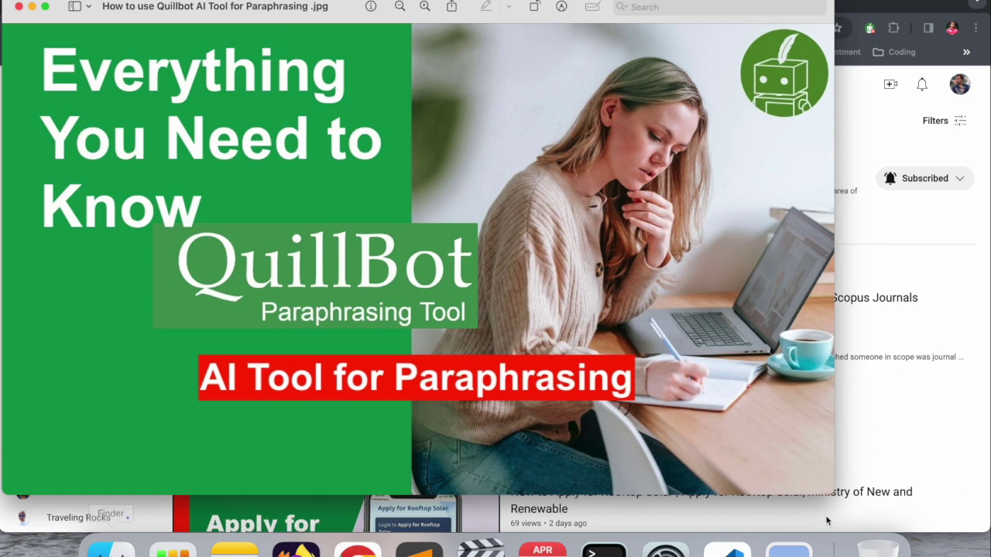
- Switch to the browser window and open the Research Rocks channel from the YouTube search results
left_click(956, 447)
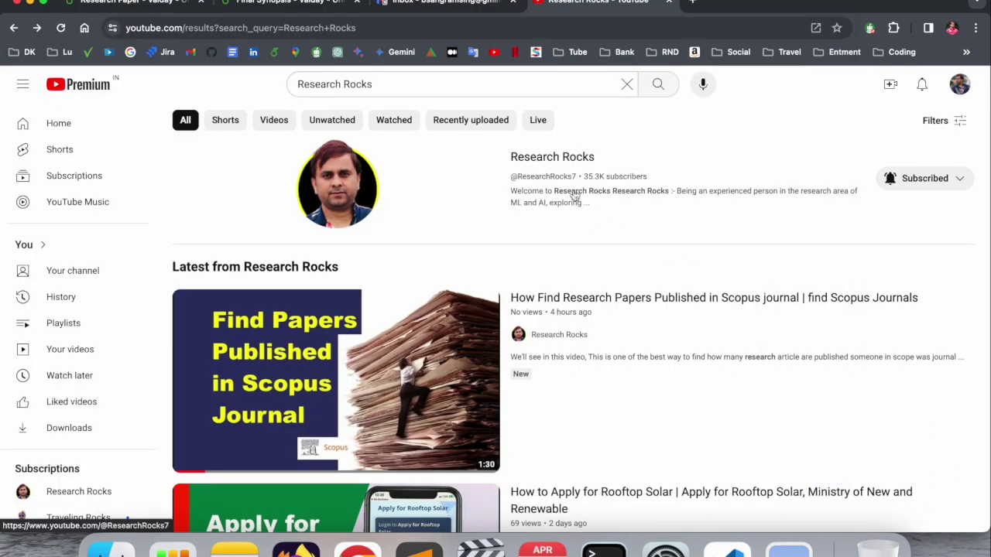
left_click(542, 157)
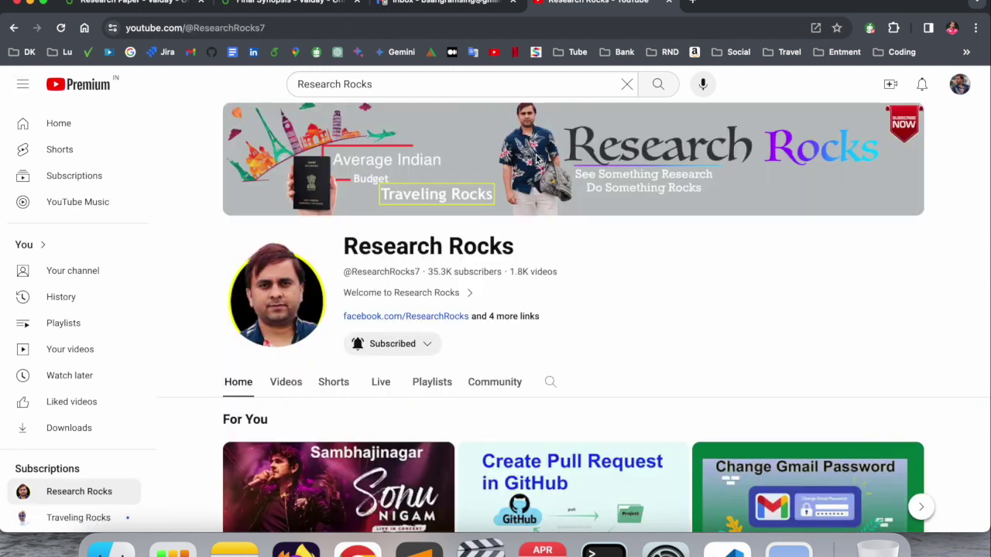
- Open QuillBot's paraphrasing tool in a new browser tab and access it through the user account
left_click(693, 2)
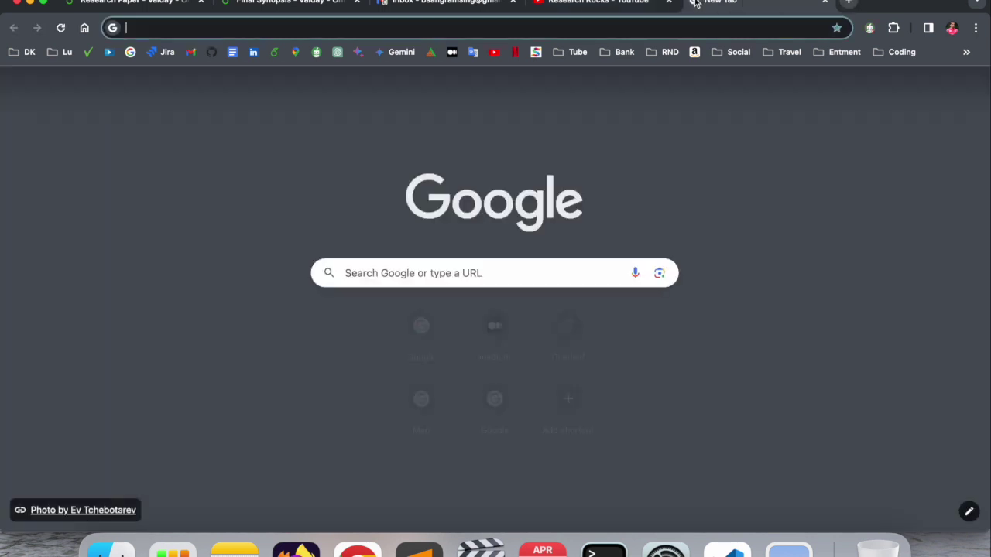
left_click(316, 52)
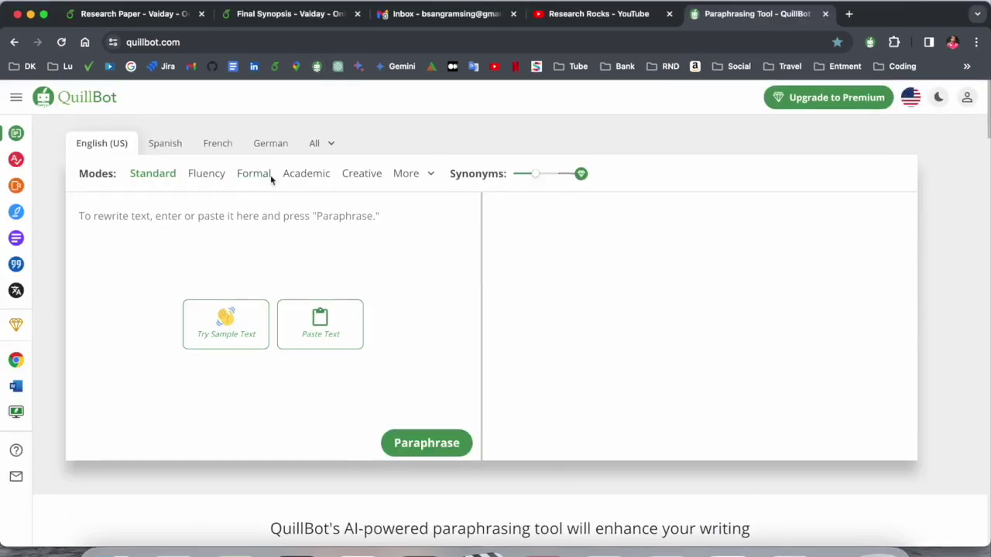
left_click(967, 100)
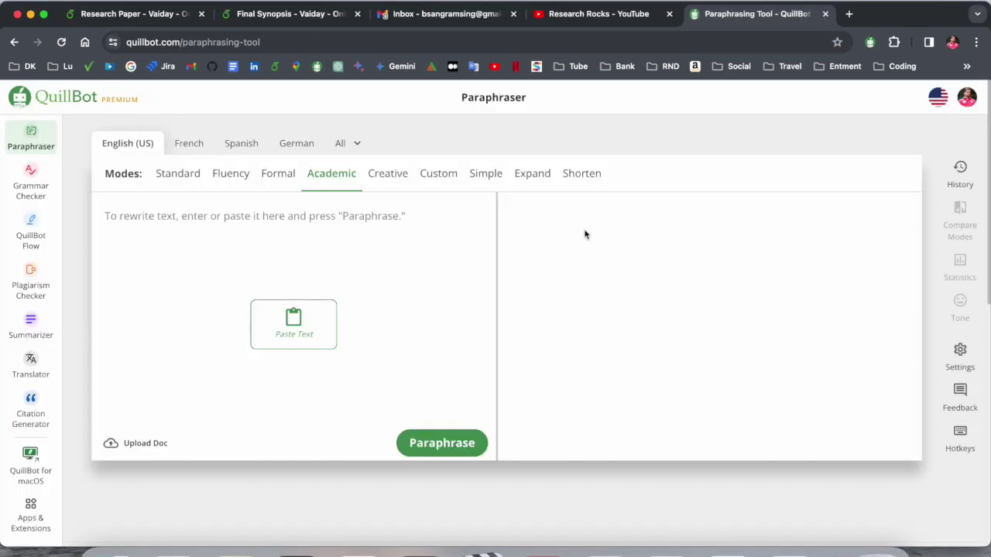
- Try the Fluency, Formal and Academic paraphrasing modes, and leave the mode set to Standard
left_click(169, 175)
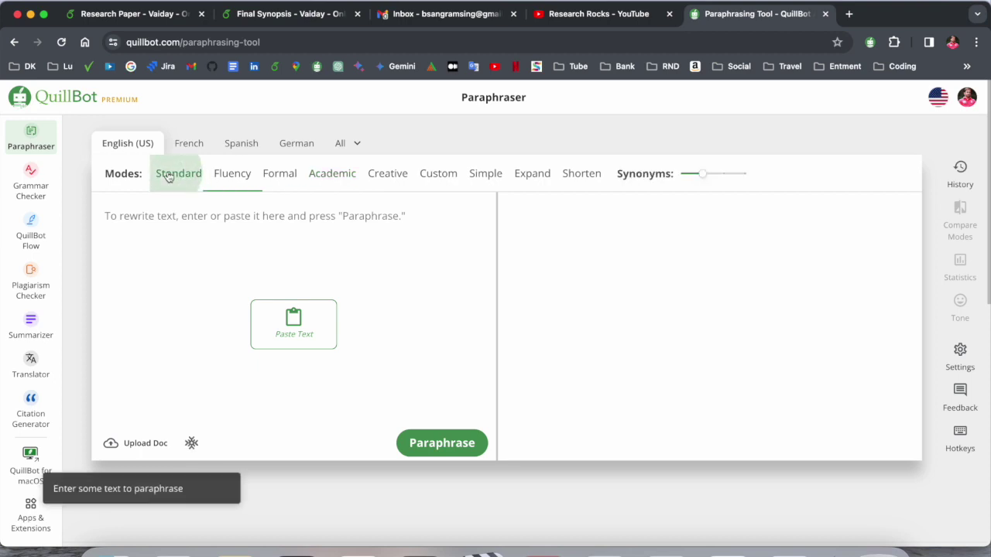
left_click(224, 175)
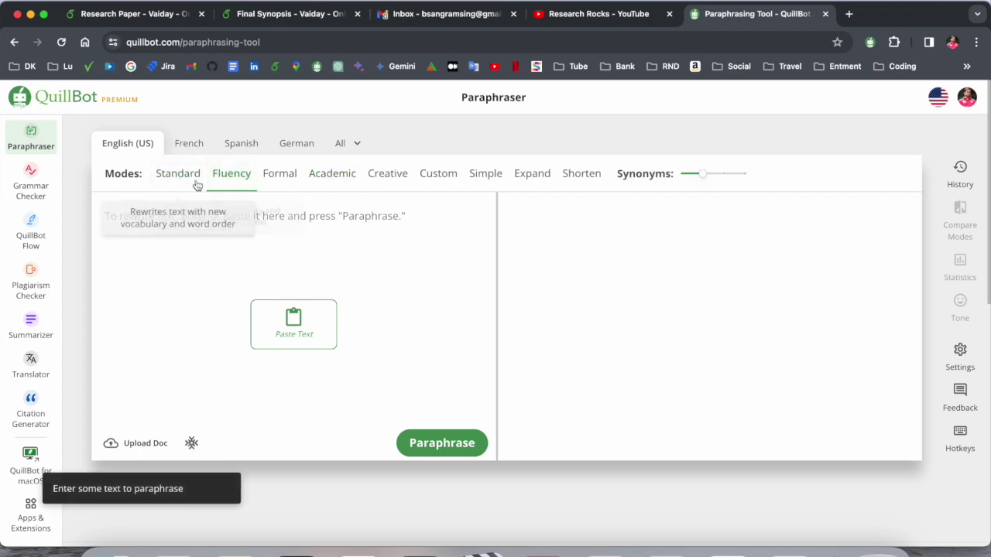
left_click(280, 174)
left_click(329, 174)
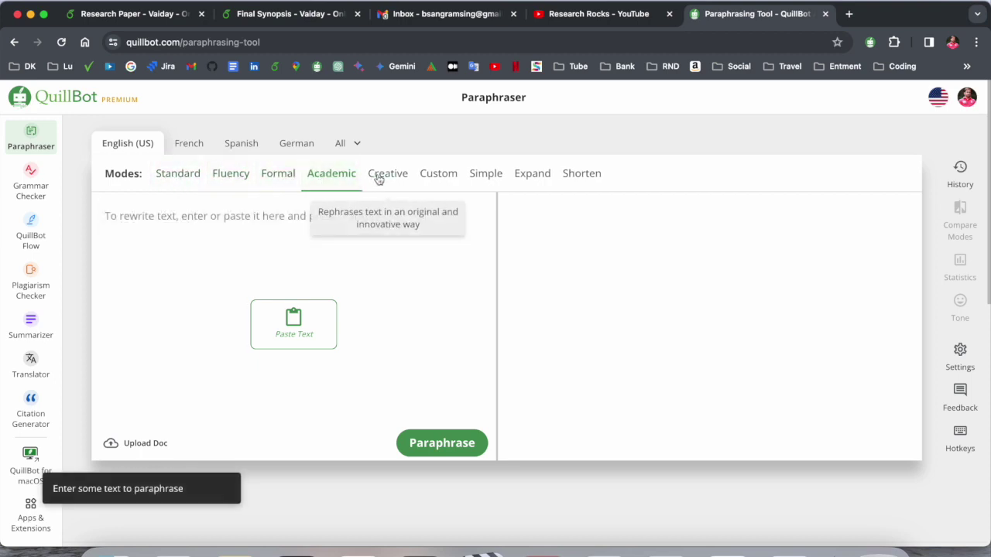
left_click(177, 175)
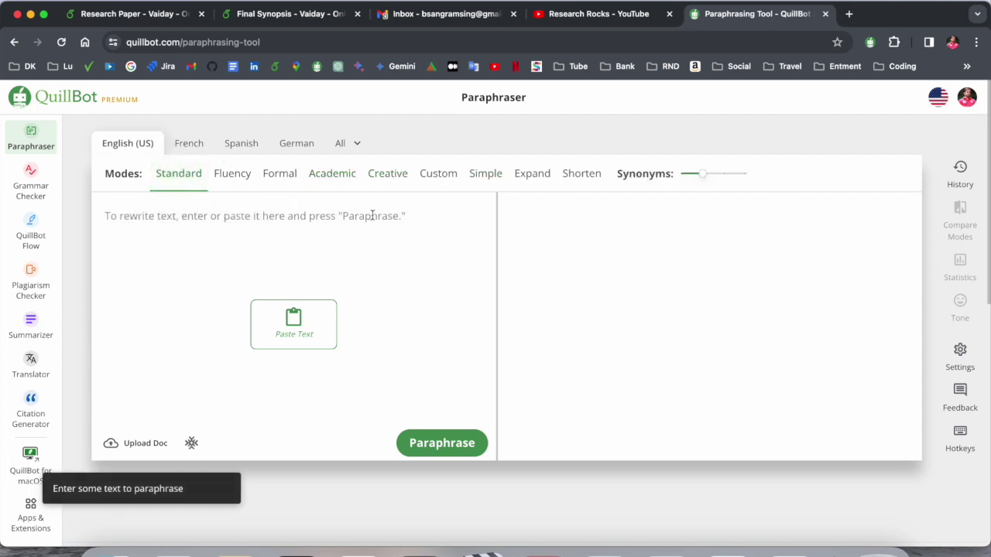
- Enter the paragraph beginning "Customer behaviour prediction" in the Paraphraser and paraphrase it in Standard mode
type("Customer behaviour prediction: Customers can be divided into groups based on their purchasing habits, online shop browsing habits, and other factors. Classification models, for example, can be used to evaluate whether or not a consumer is likely to purchase additional things. If the categorization model suggests that they will make more purchases, you may wish to give them special offers and discounts. Alternatively, if it has been discovered that they are likely to abandon their shopping habits in the near future, you might save them for later by making their information readily available.")
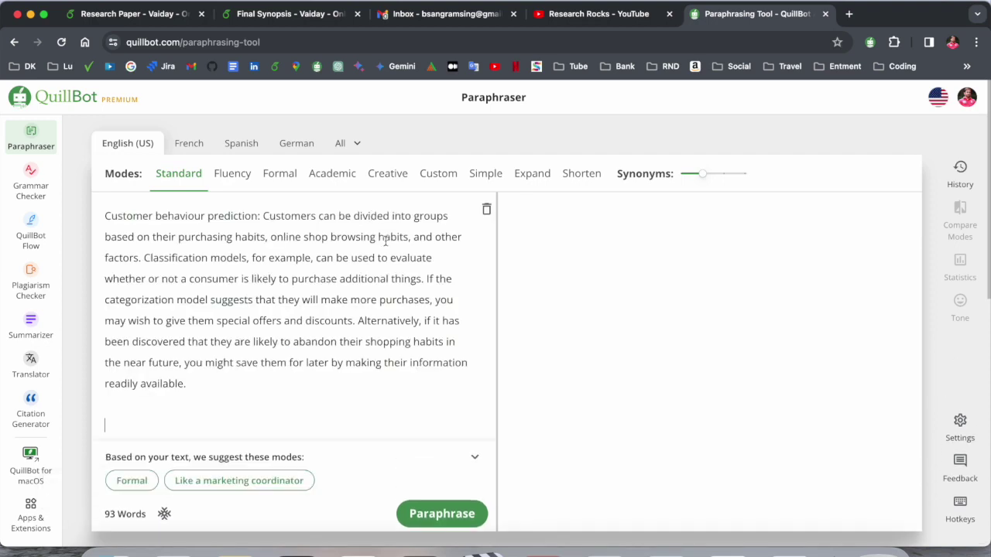
left_click(442, 514)
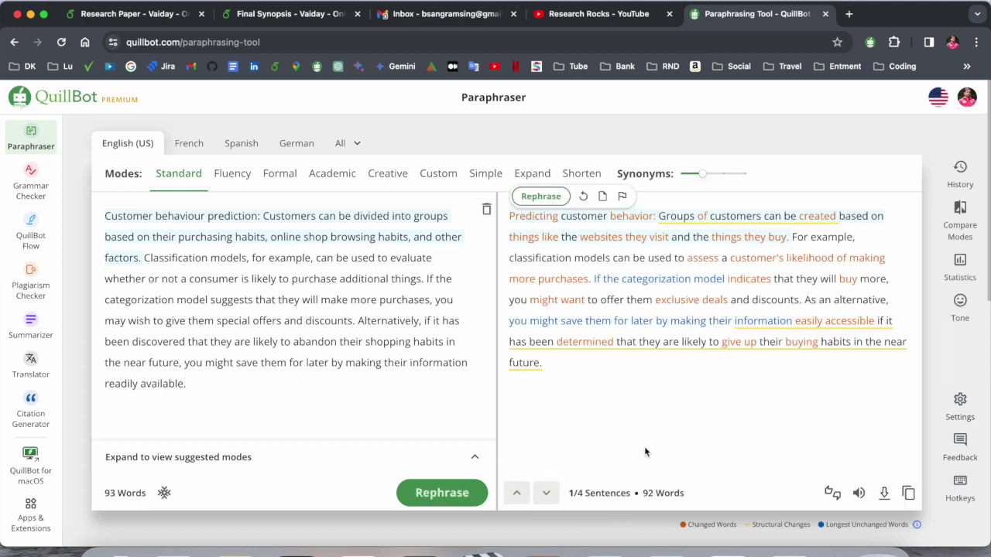
left_click(640, 380)
left_click_drag(635, 381, 507, 215)
left_click(579, 402)
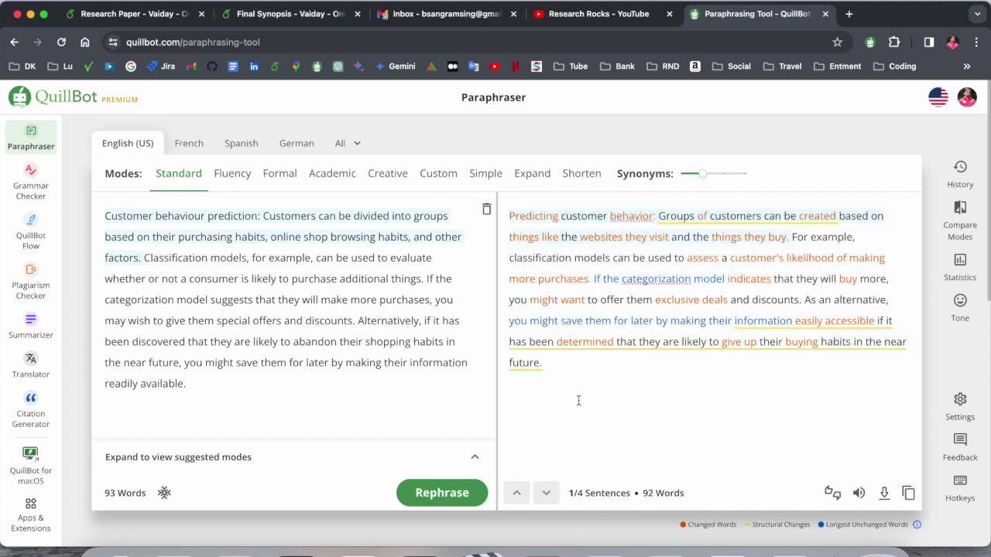
- Rephrase the customer behaviour paragraph in Formal, Academic and Creative modes, one after another
left_click(248, 175)
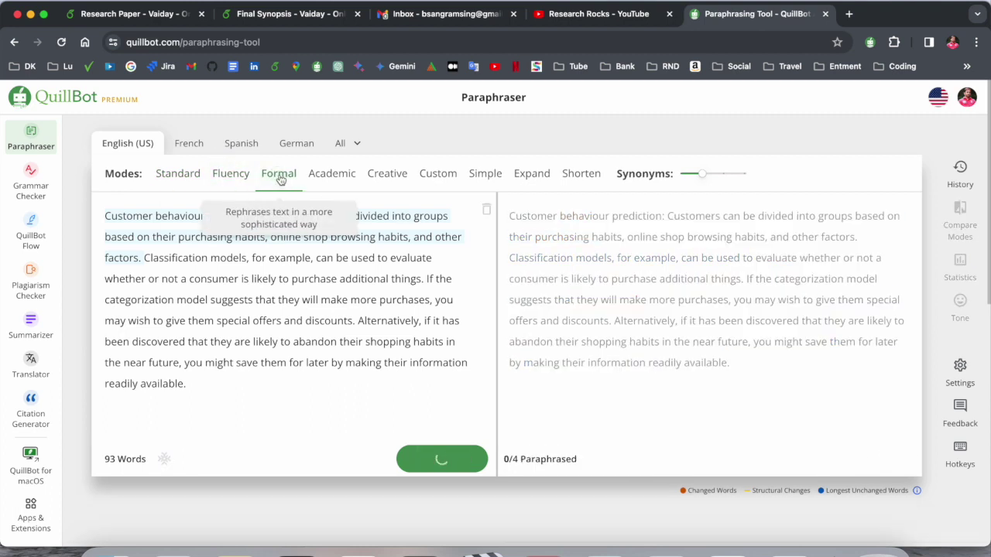
left_click(332, 176)
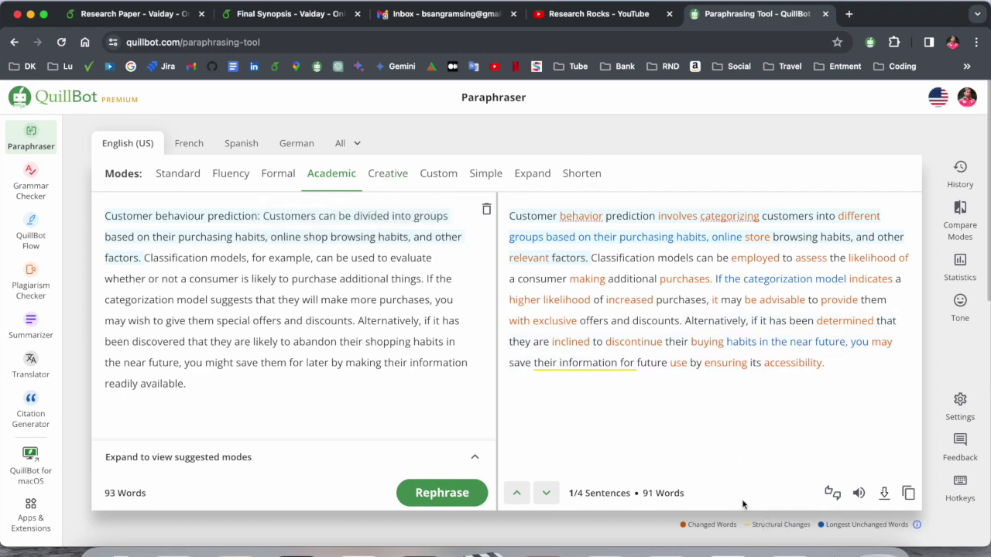
left_click(391, 186)
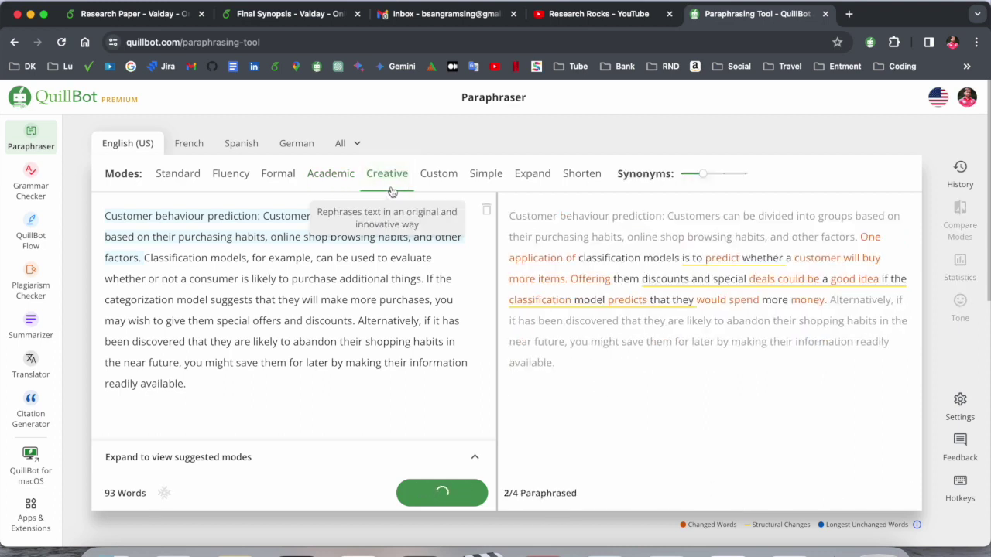
- Look at the Custom mode's suggestions and rephrase the paragraph in Expand and Shorten modes
left_click(443, 174)
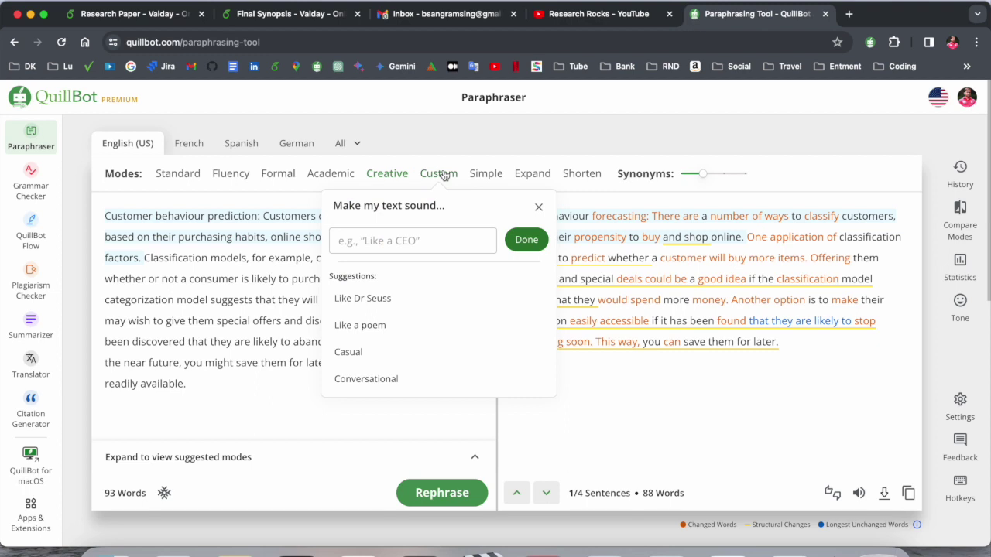
left_click(525, 175)
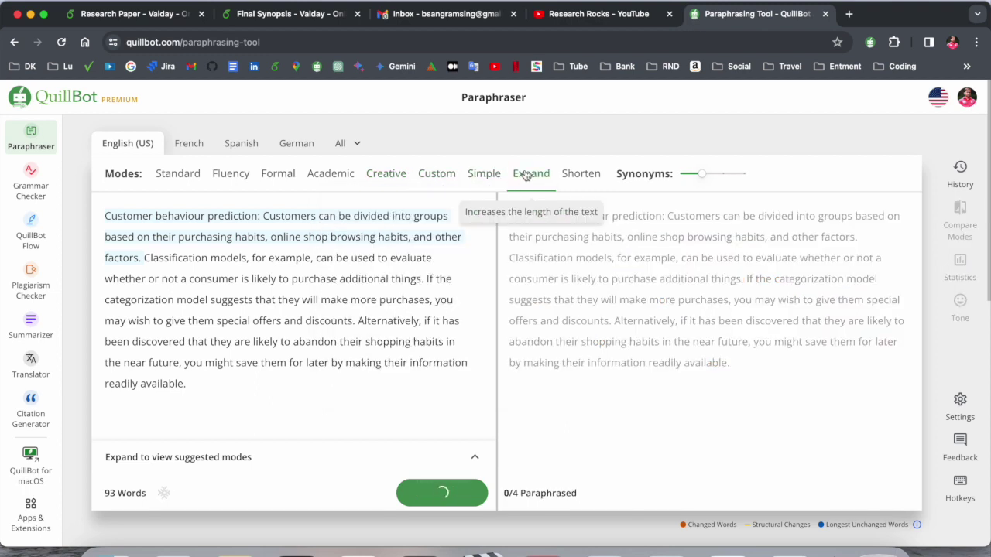
left_click(580, 176)
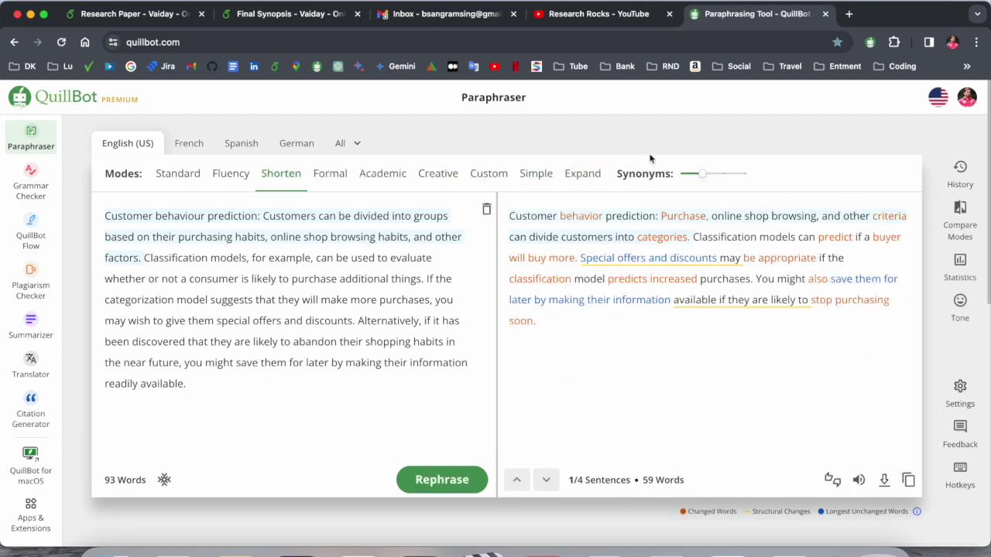
- Switch the paraphrasing language to French and view the full list of supported languages
left_click(190, 147)
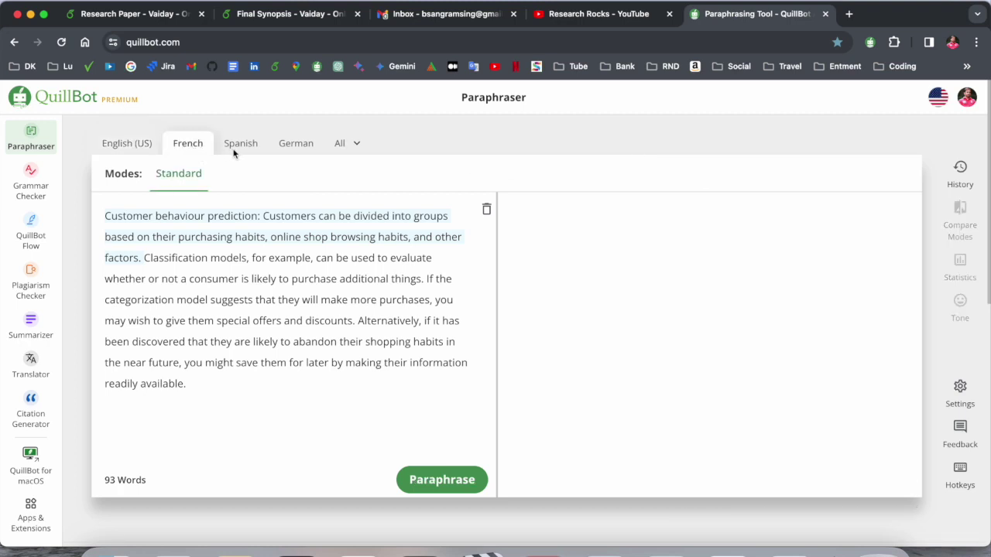
left_click(350, 146)
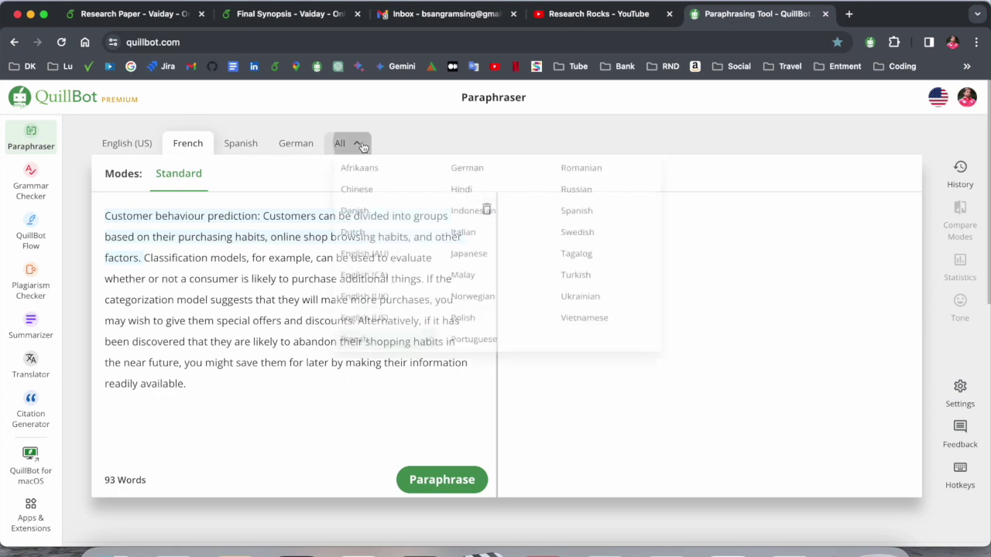
left_click(388, 432)
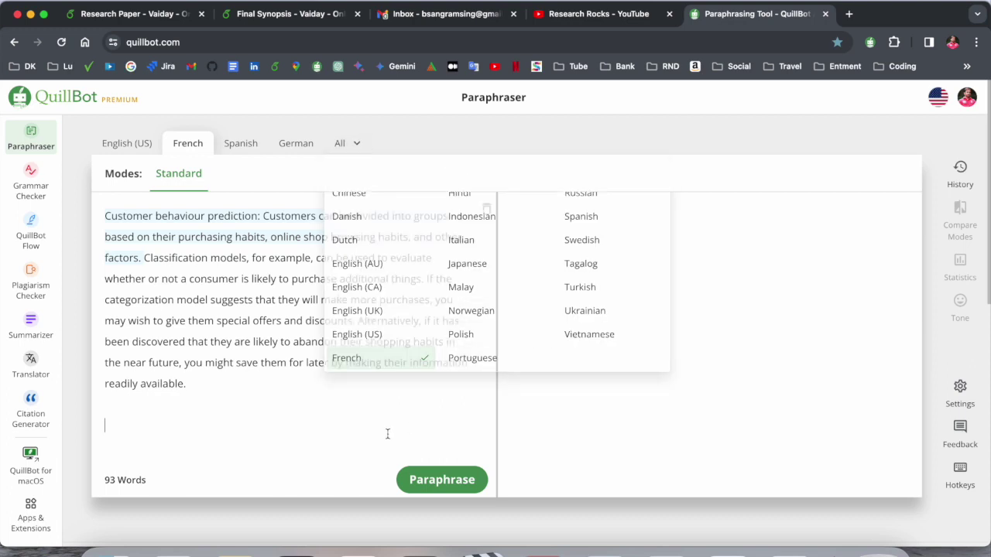
- Check the customer behaviour paragraph in the Grammar Checker and apply the "behavior" spelling correction and both active-voice suggestions
left_click(31, 194)
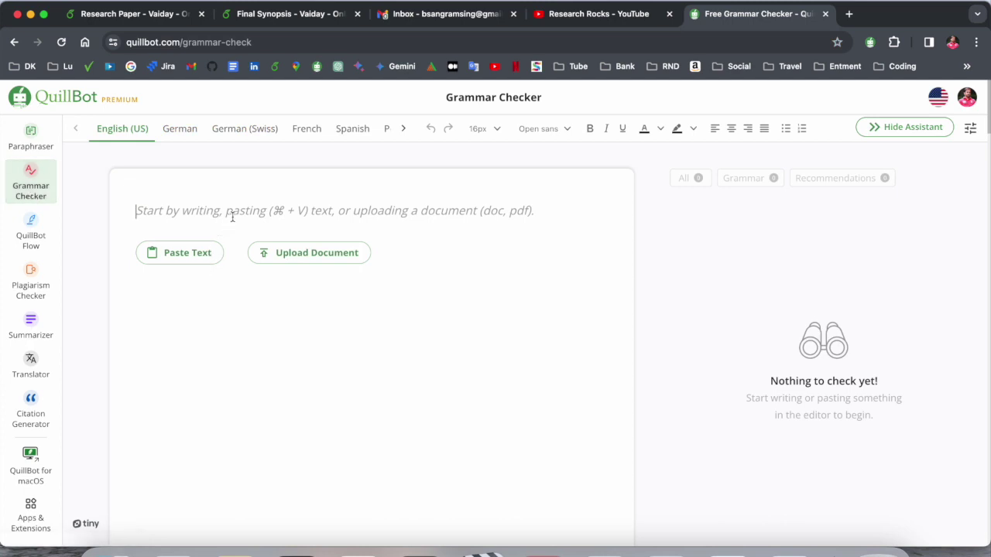
type("Customer behaviour prediction: Customers can be divided into groups based on their purchasing habits, online shop browsing habits, and other factors. Classification models, for example, can be used to evaluate whether or not a consumer is likely to purchase additional things. If the categorization model suggests that they will make more purchases, you may wish to give them special offers and discounts. Alternatively, if it has been discovered that they are likely to abandon their shopping habits in the near future, you might save them for later by making their information readily available.")
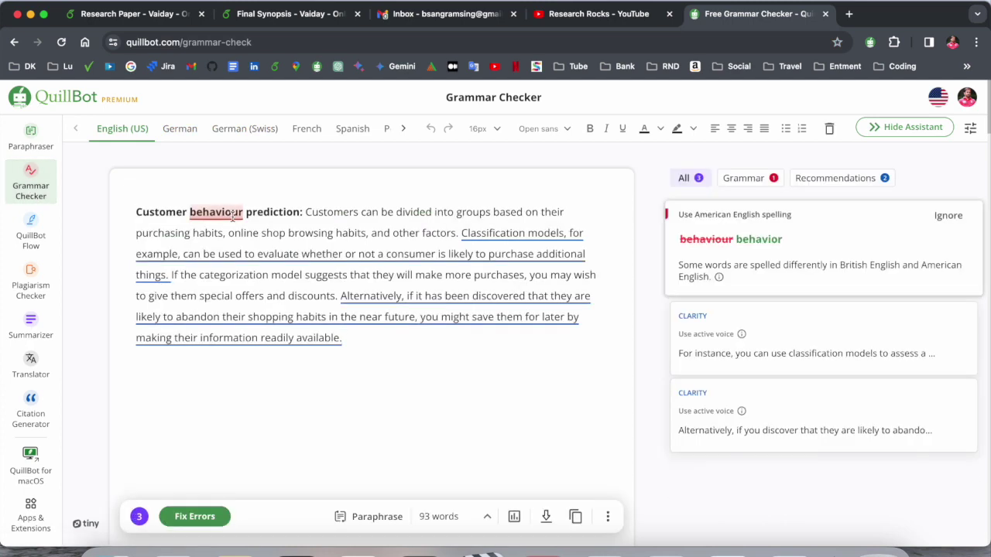
left_click(759, 240)
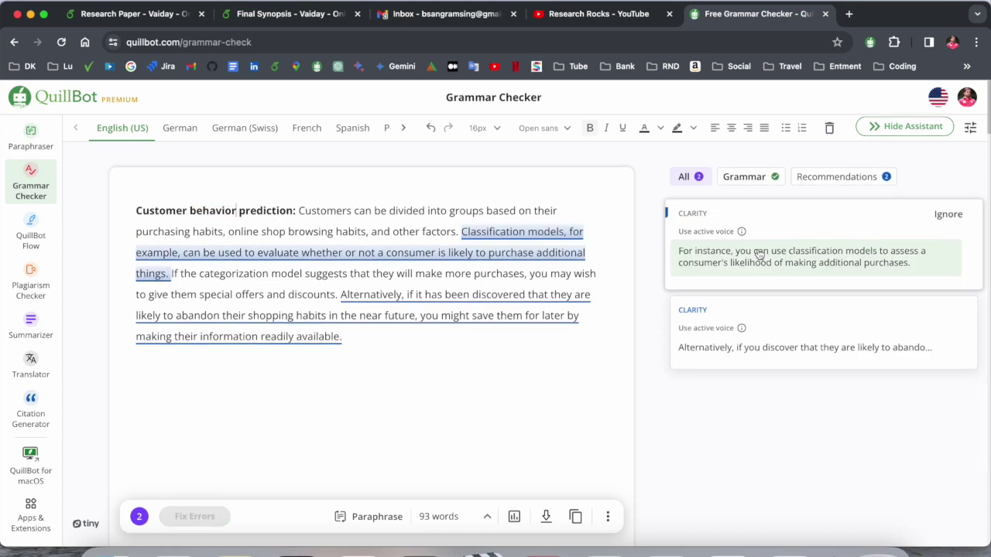
left_click(799, 248)
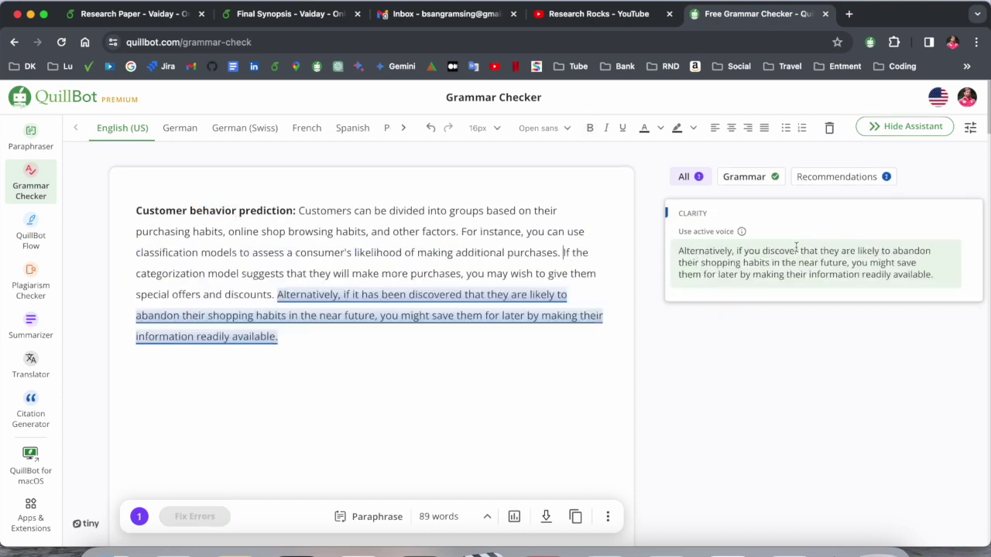
left_click(775, 274)
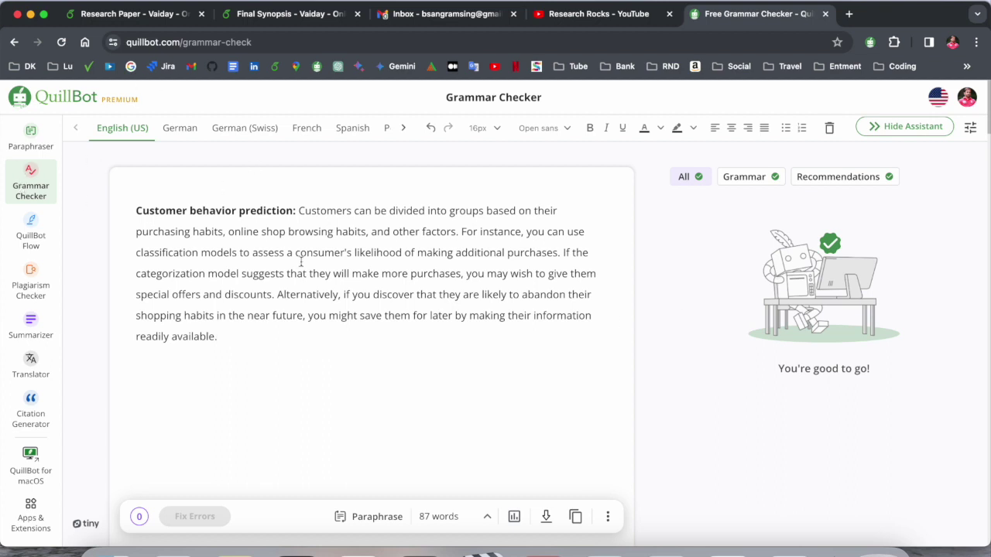
key("super+a")
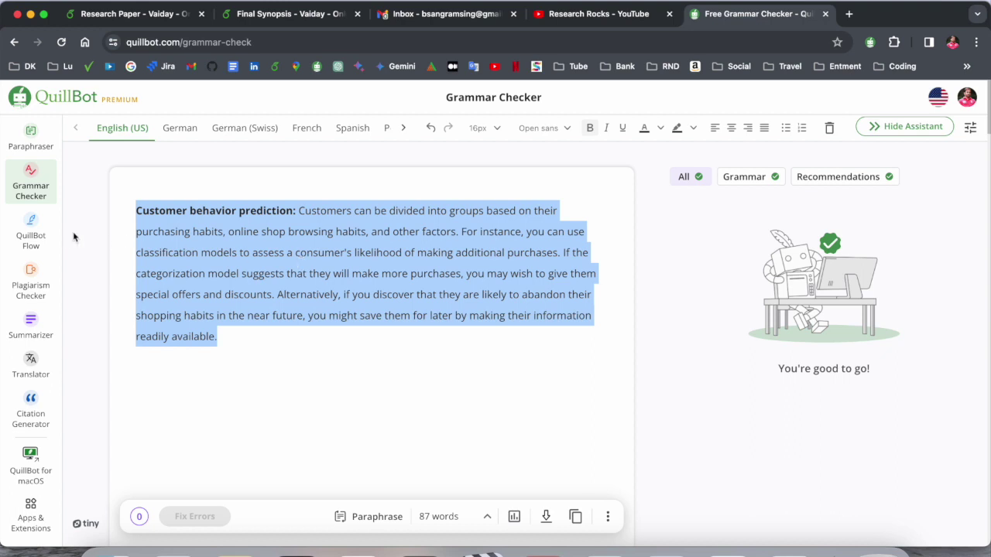
- Open QuillBot Flow and browse its project templates
left_click(31, 234)
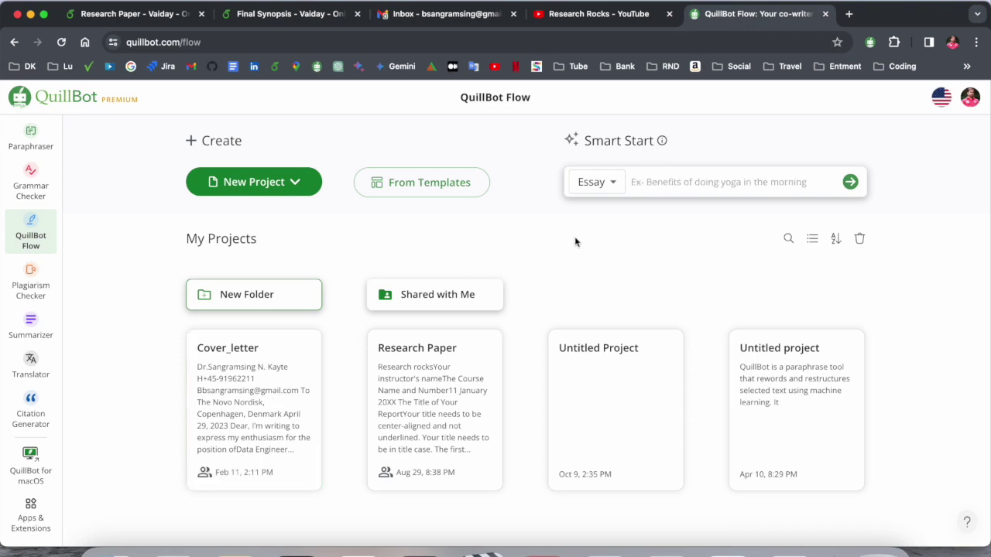
left_click(432, 185)
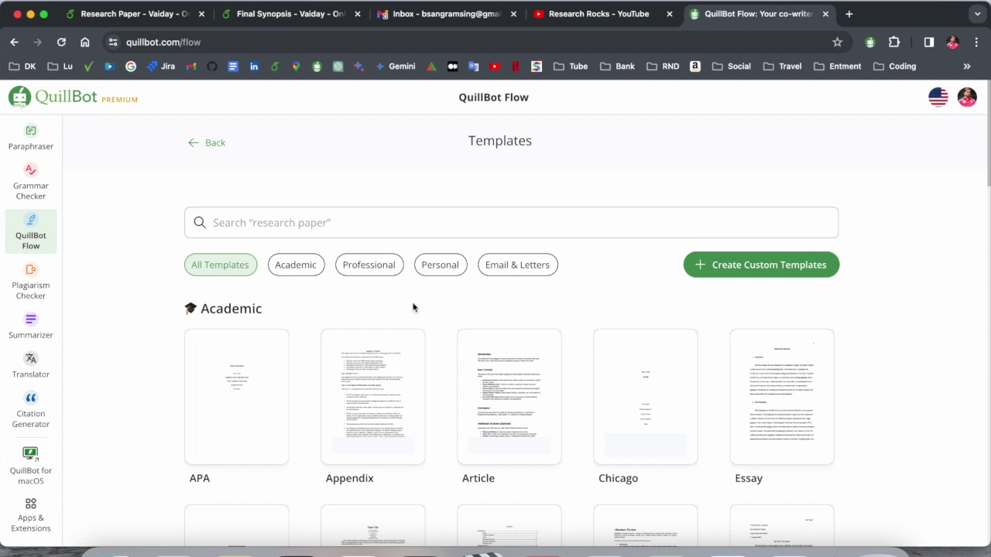
scroll(405, 427, "down", 4)
scroll(403, 424, "up", 5)
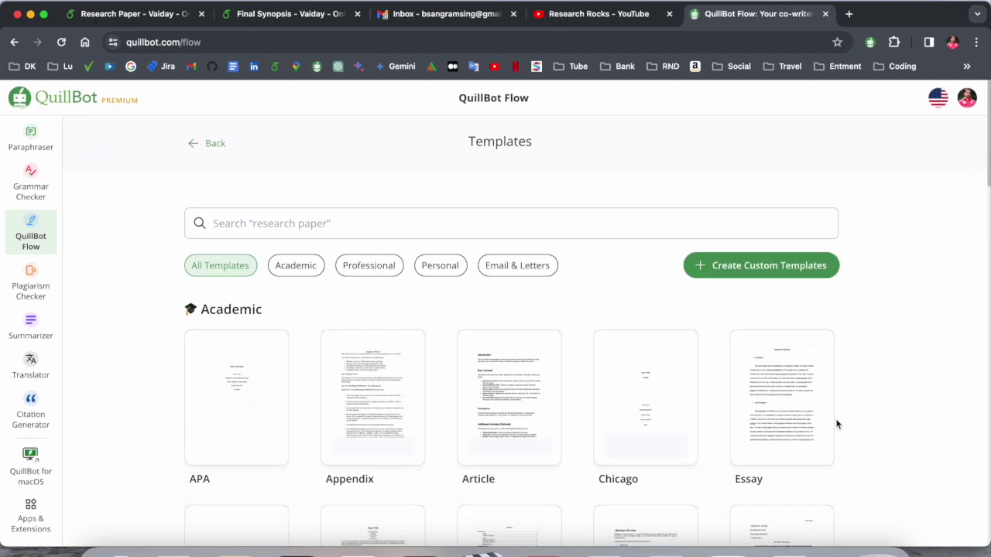
- Enter the customer behaviour paragraph in the Plagiarism Checker and scan it
left_click(35, 294)
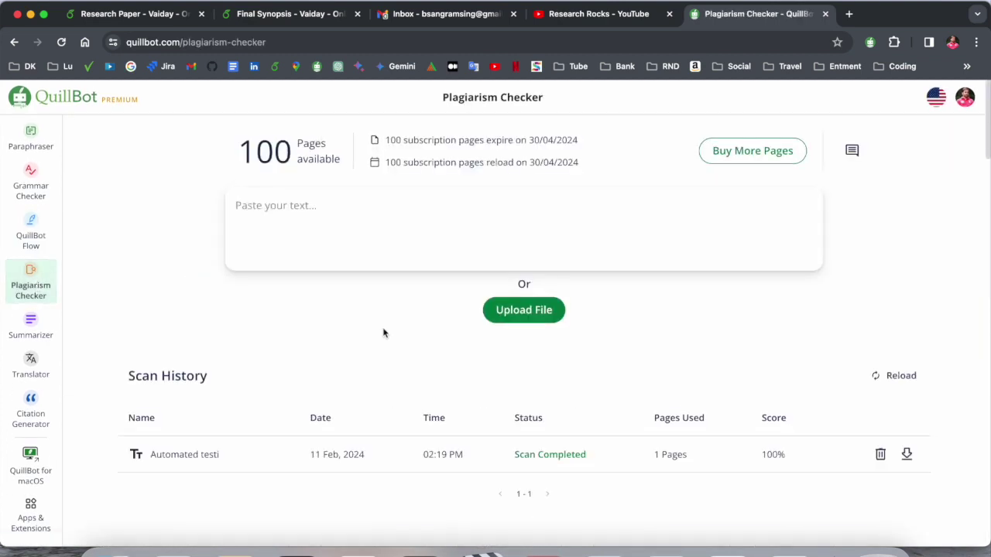
left_click(358, 250)
type("Customer behaviour prediction: Customers can be divided into groups based on their purchasing habits, online shop browsing habits, and other factors. Classification models, for example, can be used to evaluate whether or not a consumer is likely to purchase additional things. If the categorization model suggests that they will make more purchases, you may wish to give them special offers and discounts. Alternatively, if it has been discovered that they are likely to abandon their shopping habits in the near future, you might save them for later by making their information readily available.")
key("super+a")
key("super+c")
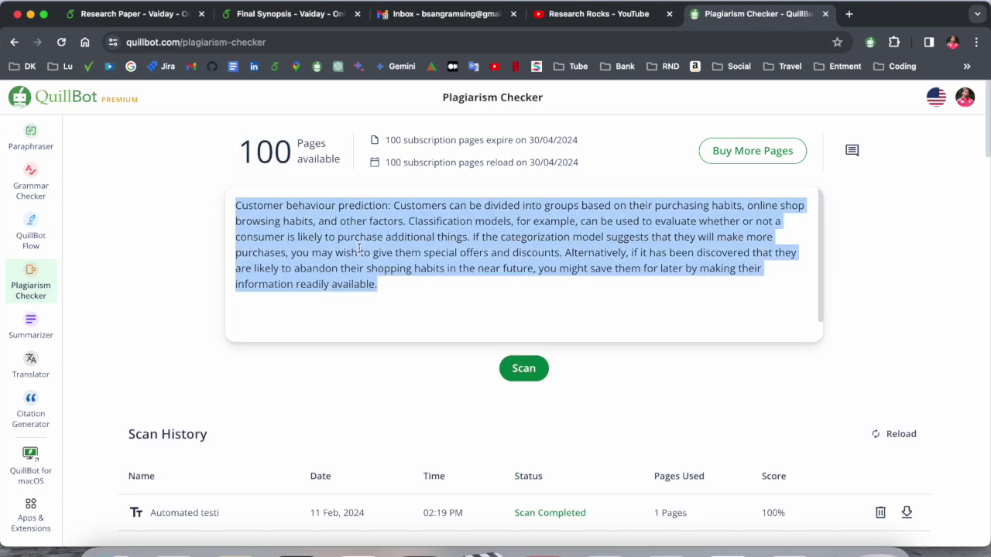
left_click(524, 369)
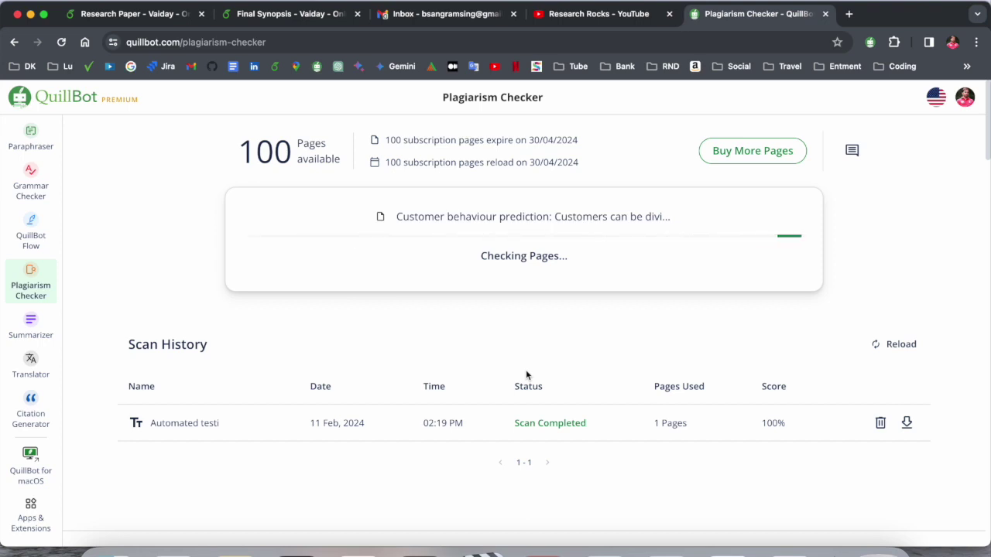
- Open the finished plagiarism scan's report and examine its match breakdown and source results
left_click(559, 283)
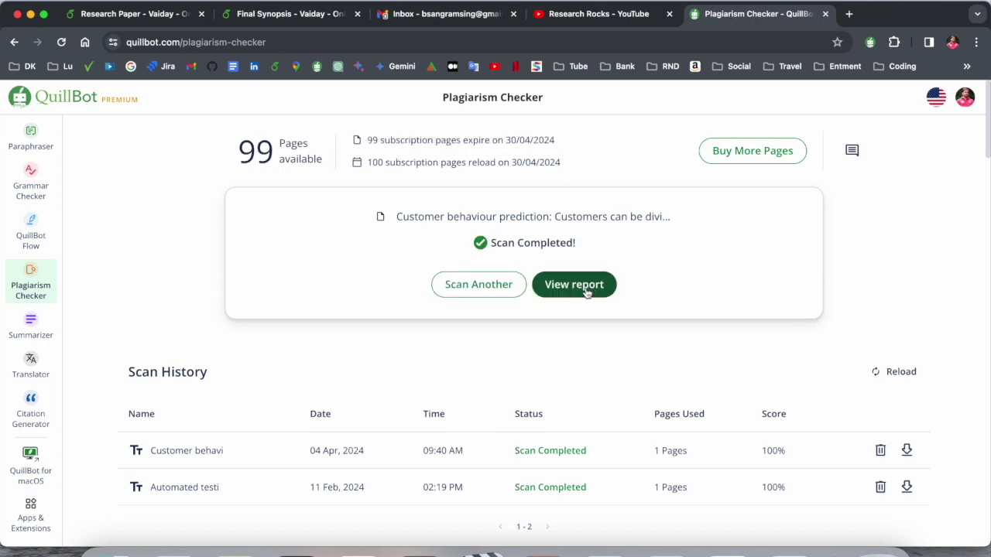
left_click(585, 288)
scroll(774, 256, "down", 1)
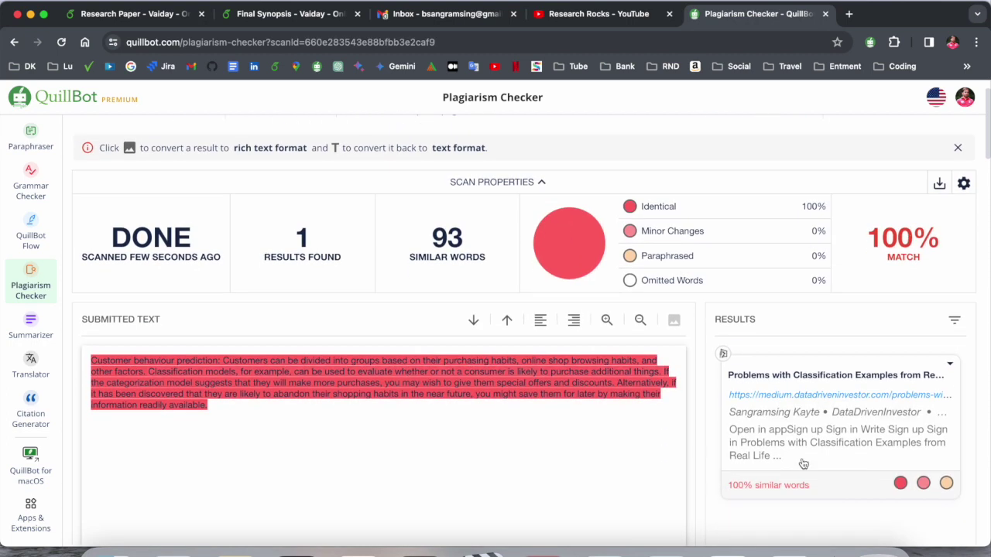
- Open the matched Medium article from the plagiarism results, then return to the scan report
scroll(804, 463, "down", 1)
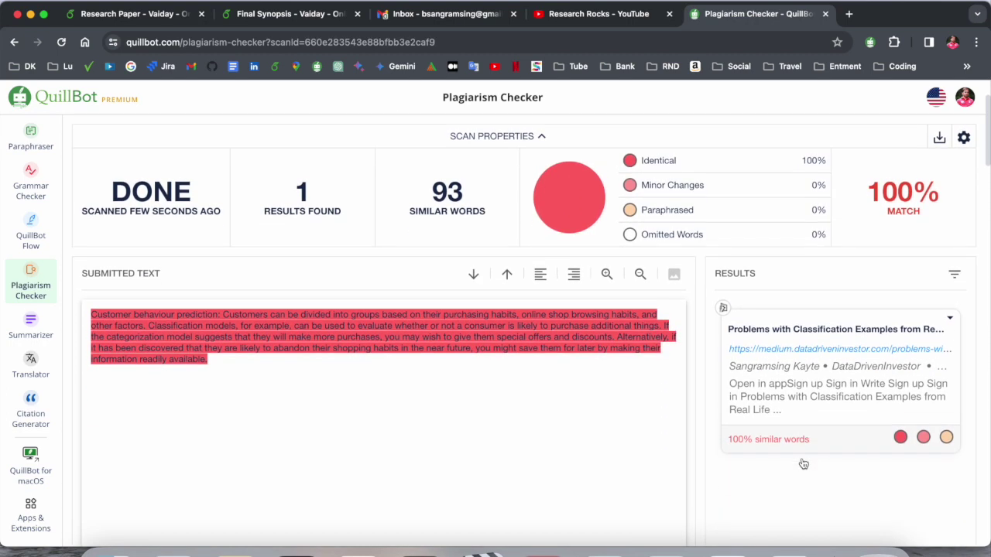
left_click(840, 350)
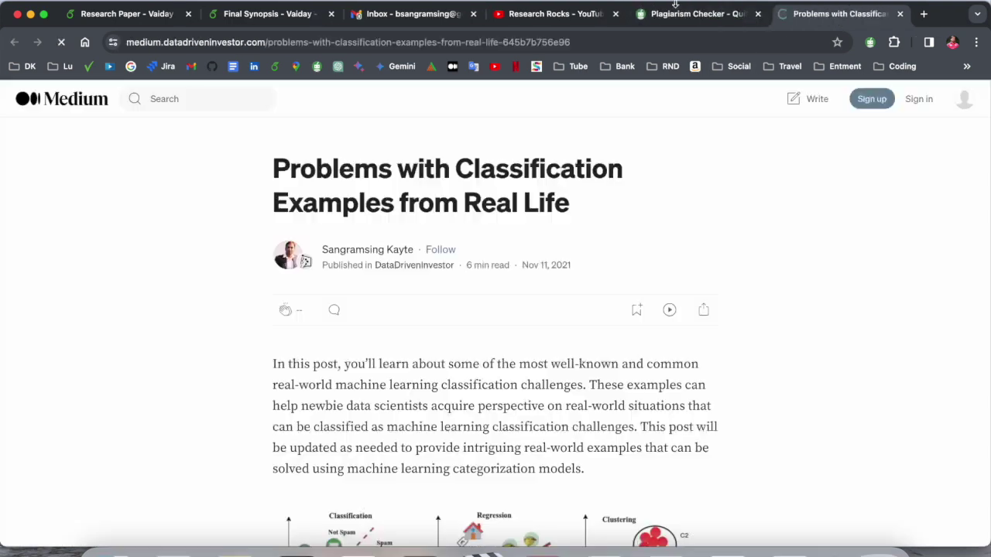
left_click(722, 21)
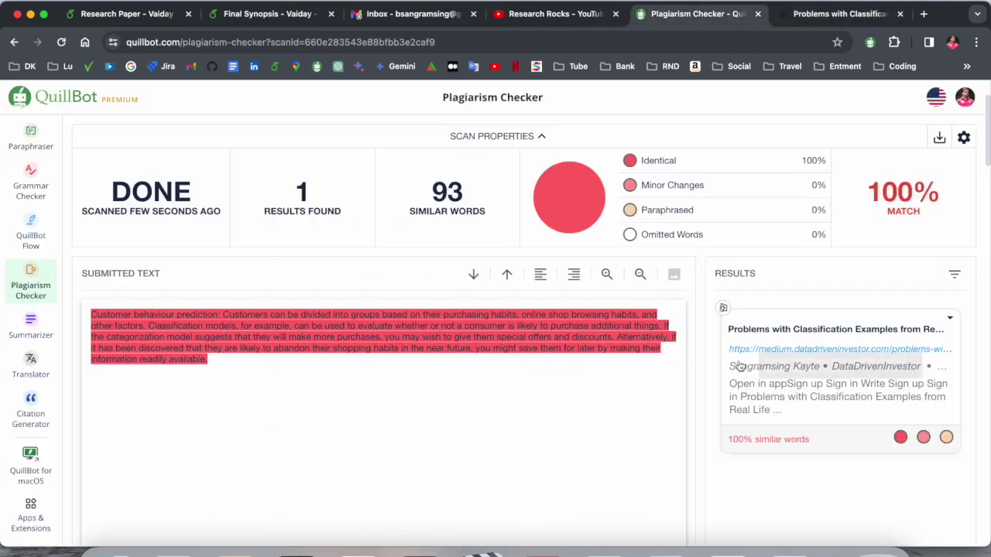
scroll(317, 307, "up", 3)
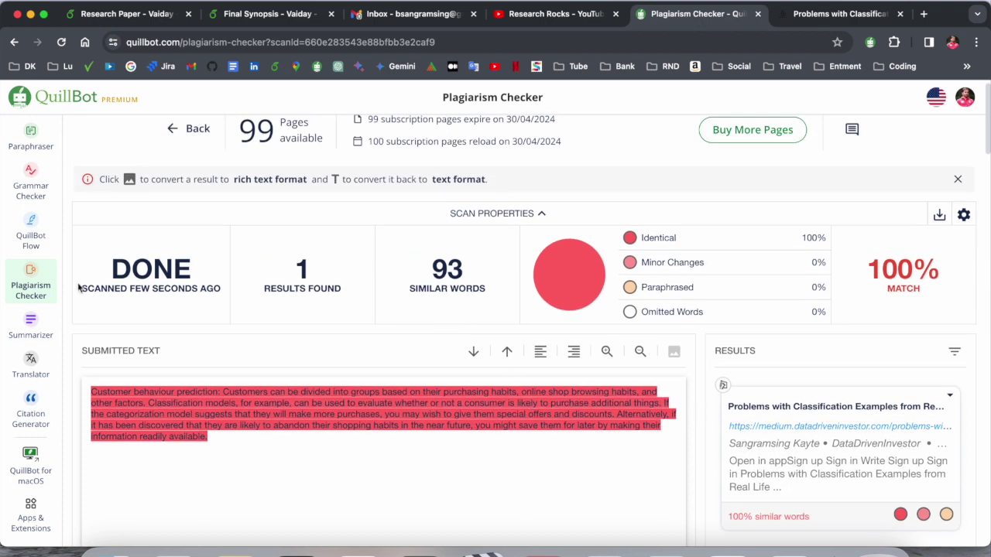
- Summarize the customer behaviour paragraph in the Summarizer's Paragraph mode, then copy the original text and highlight the summary
left_click(37, 329)
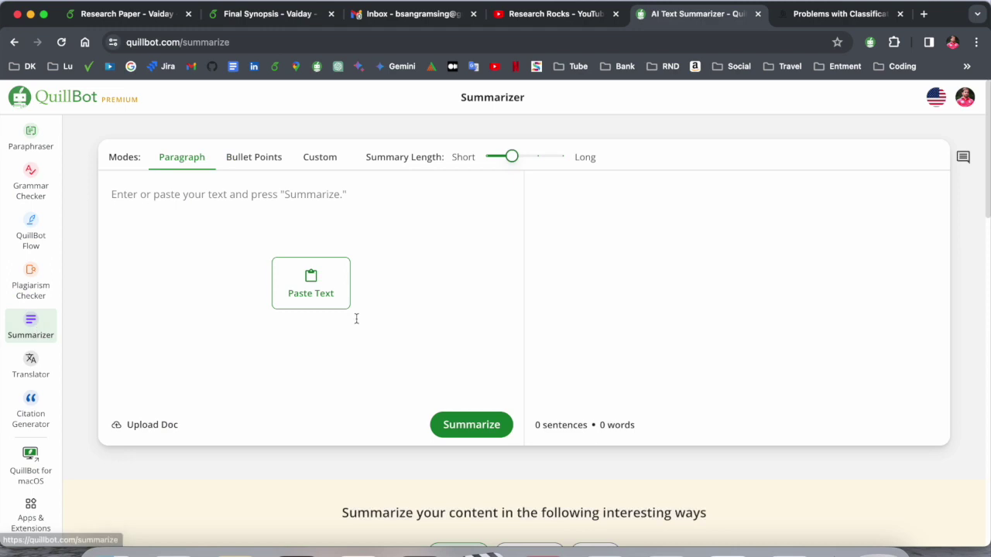
left_click(297, 214)
key("super+v")
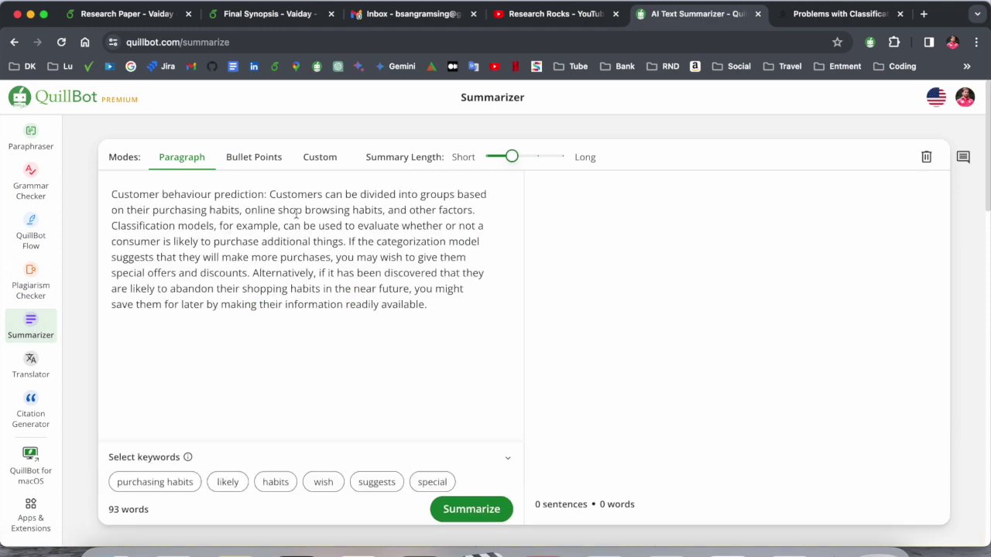
left_click(474, 510)
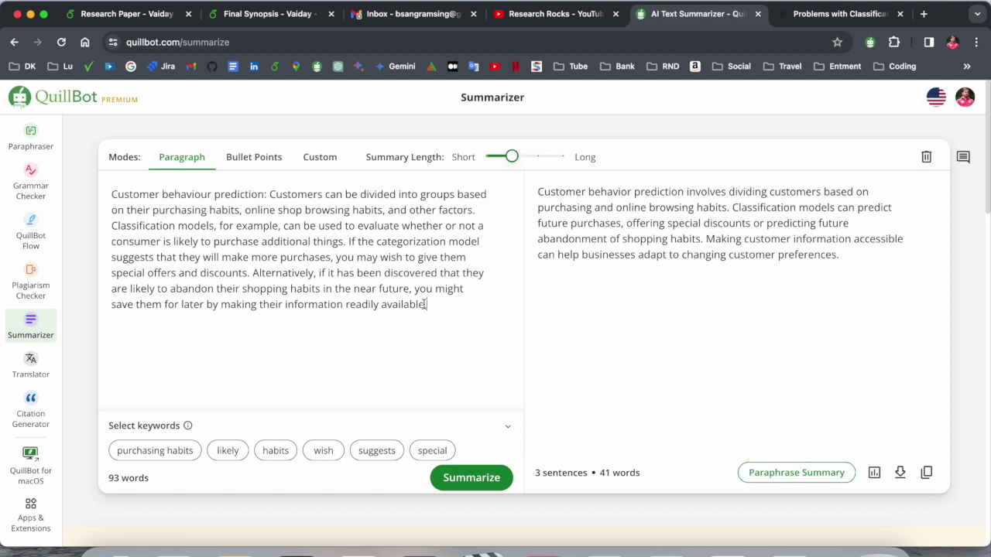
left_click_drag(428, 304, 109, 194)
key("super+c")
left_click_drag(847, 250, 525, 205)
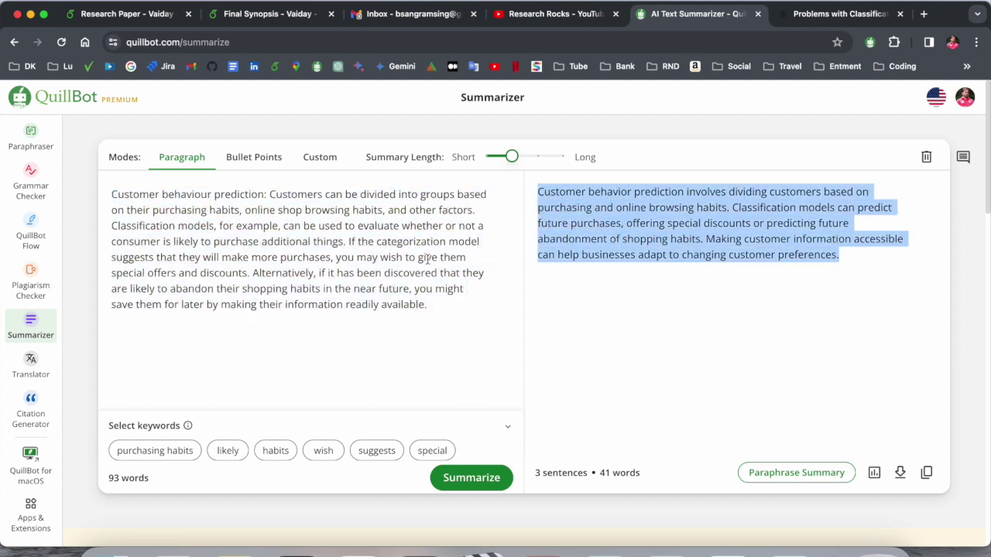
- Translate the copied customer behaviour paragraph into Hindi with the Translator and look over the translated text
left_click(40, 380)
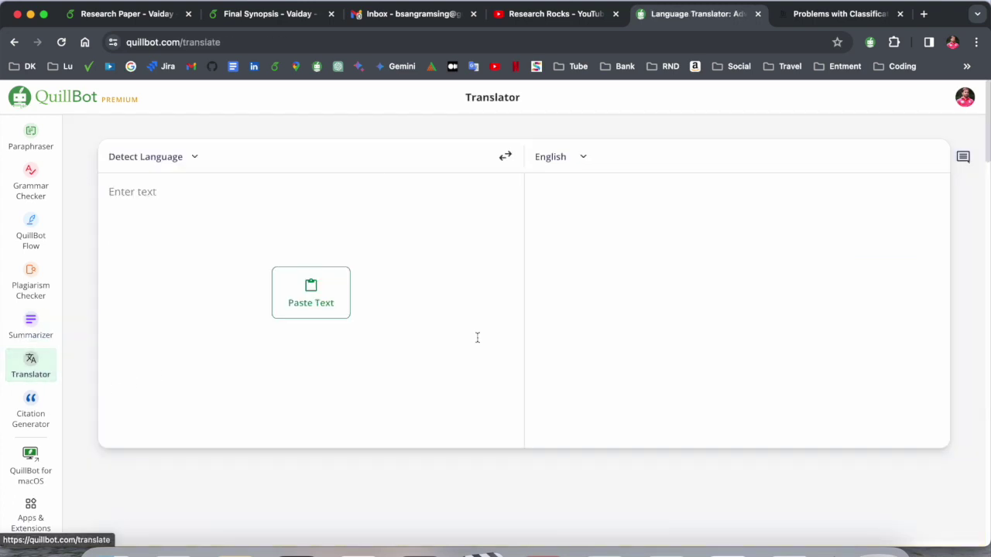
key("super+v")
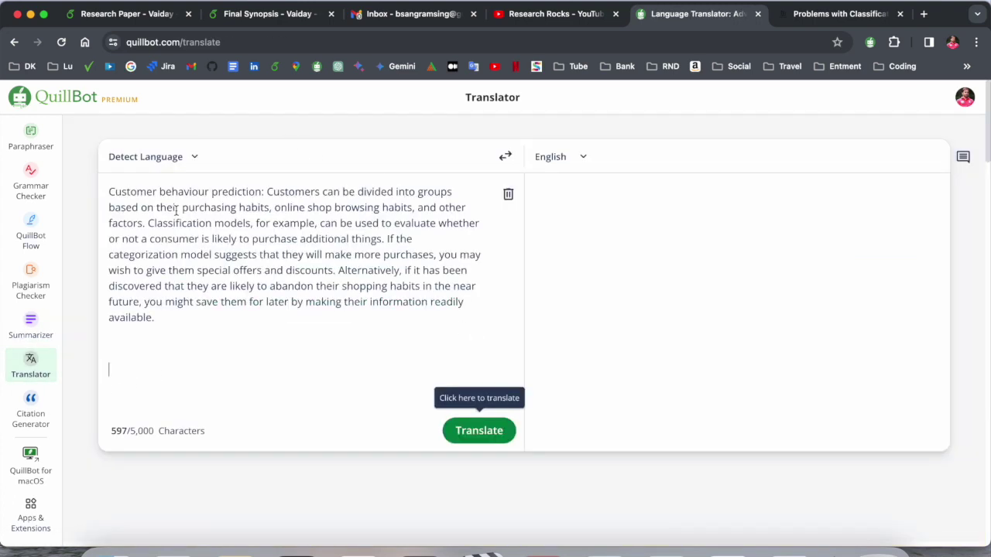
left_click(581, 158)
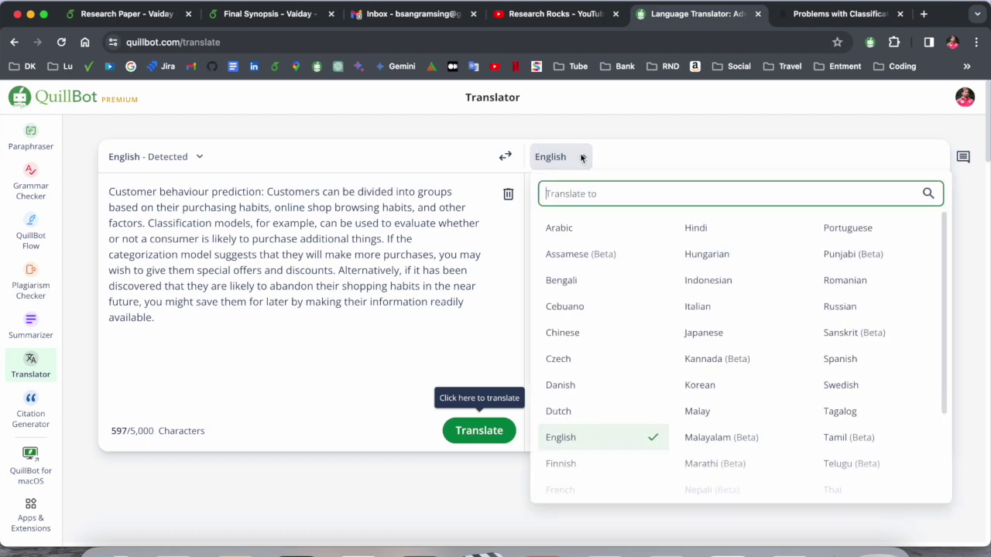
left_click(718, 235)
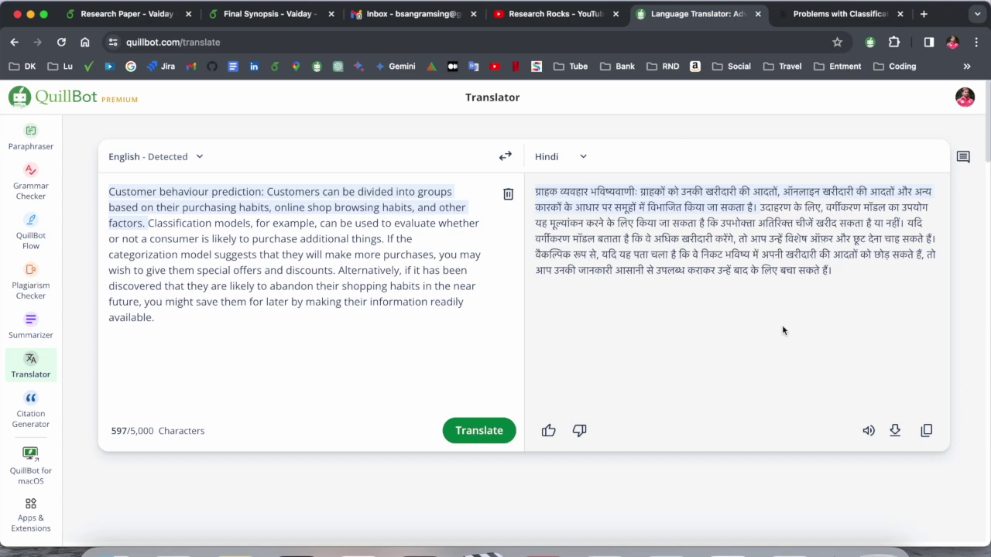
left_click_drag(855, 274, 537, 194)
left_click(865, 278)
- Open the Citation Generator and examine the webpage URL entry and the full APA citation saved in New List
left_click(31, 409)
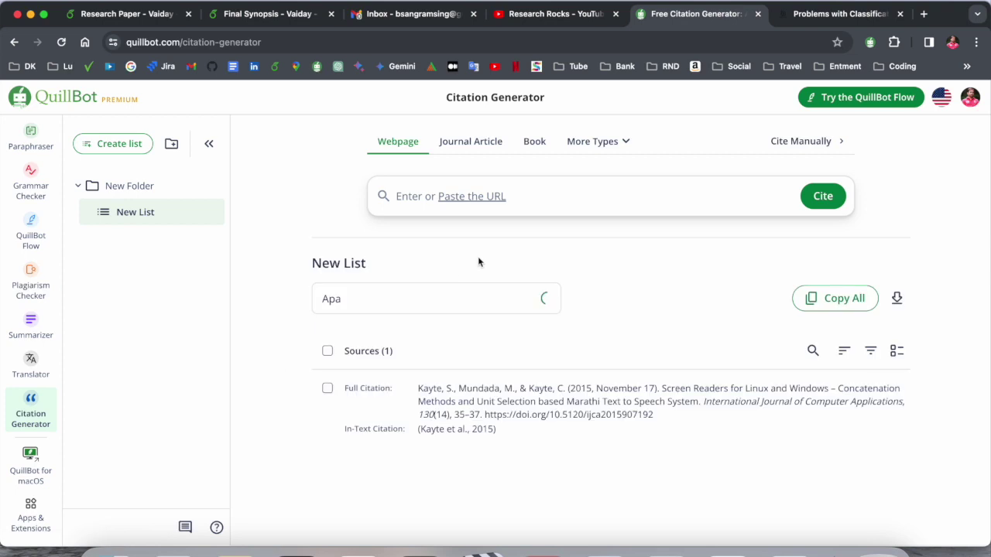
left_click(545, 197)
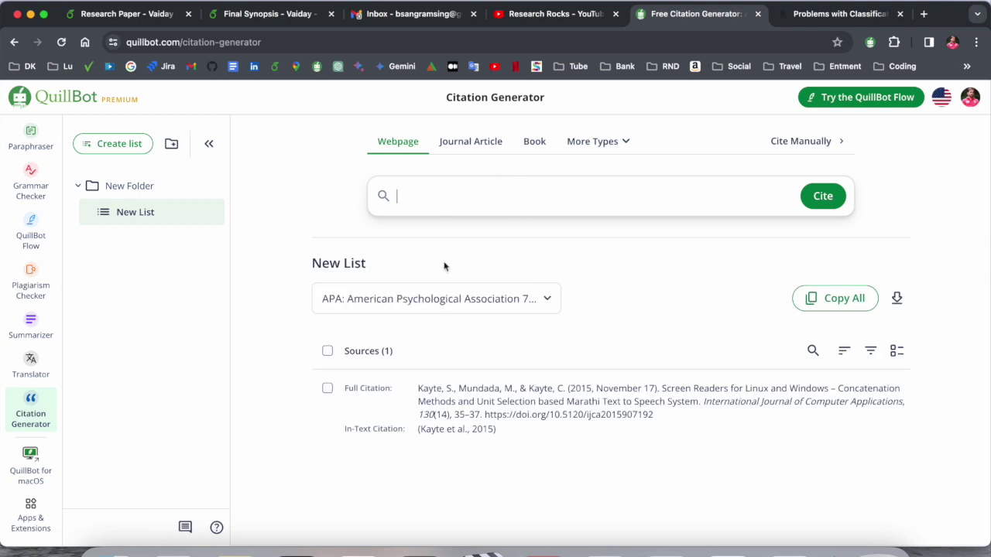
left_click_drag(657, 417, 422, 385)
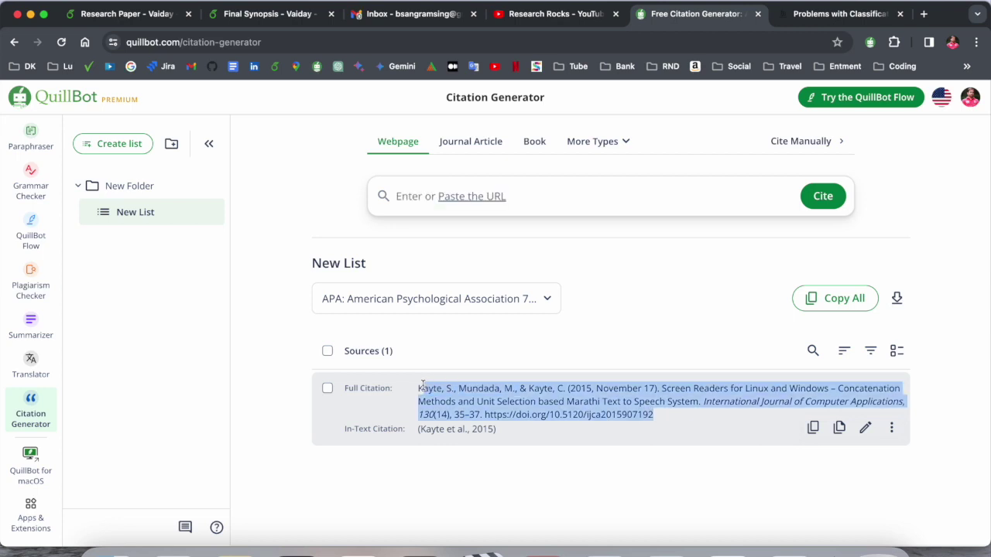
- Open the QuillBot for macOS page, then launch the installed QuillBot desktop app and review its General settings before closing it
left_click(30, 460)
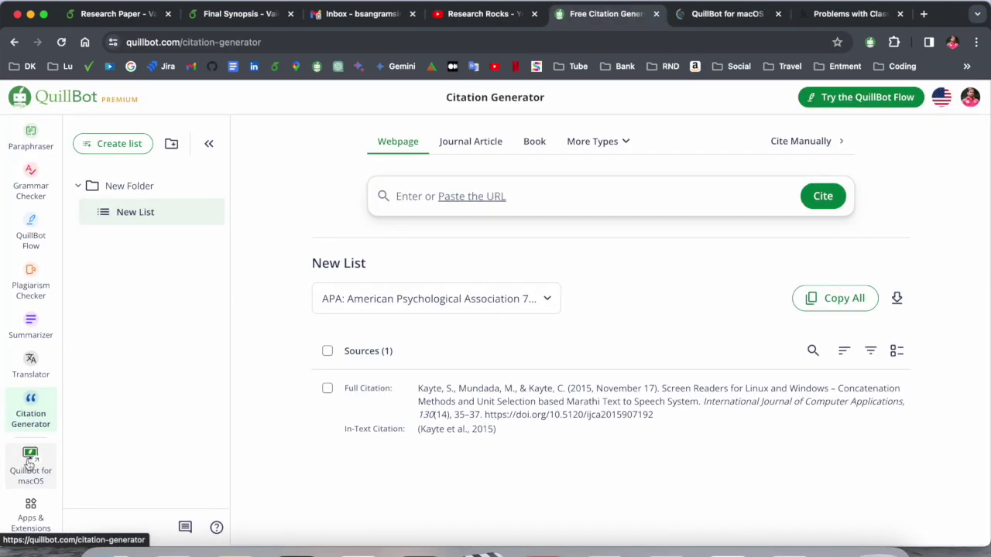
left_click(31, 477)
left_click(173, 551)
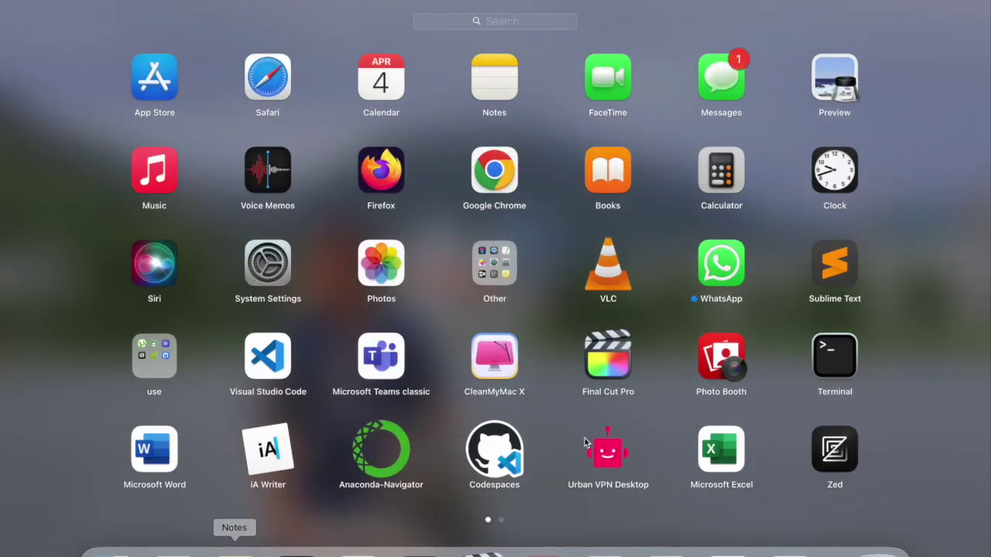
left_click(156, 357)
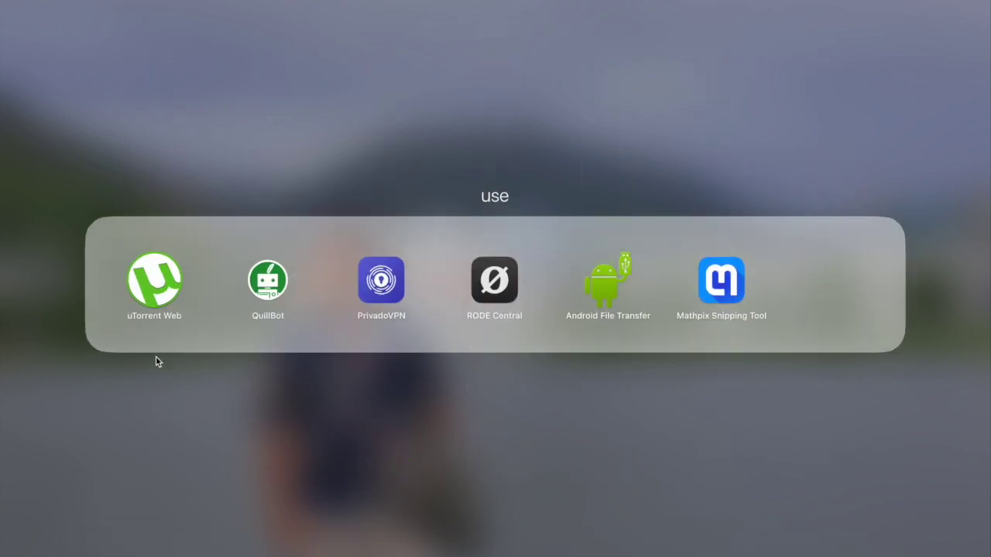
left_click(254, 280)
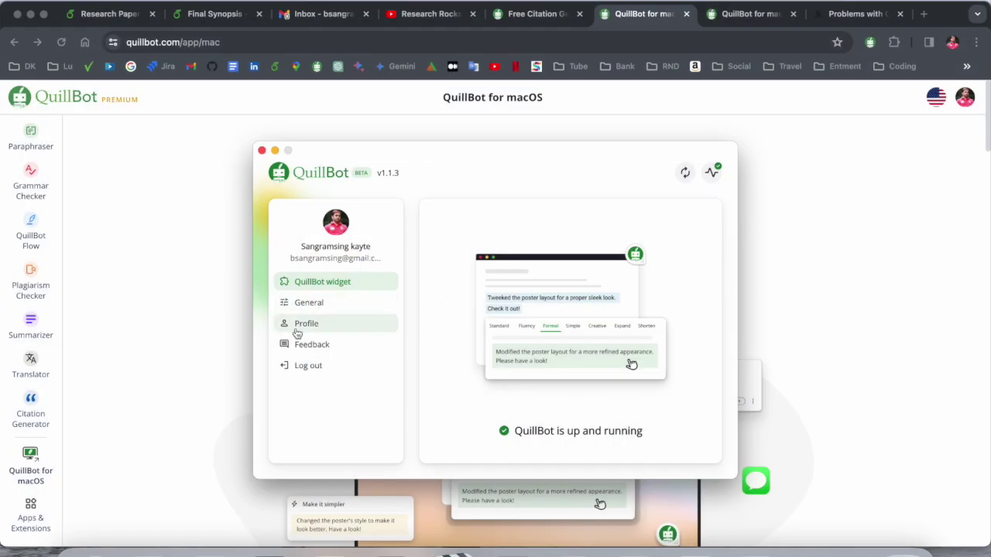
left_click(322, 304)
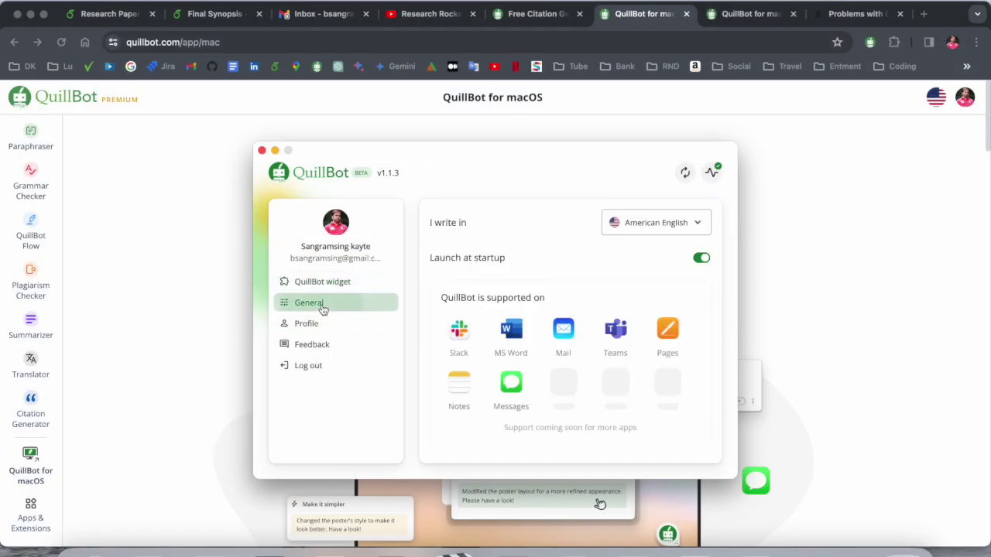
left_click(262, 151)
- Look through the QuillBot for macOS page and the available QuillBot apps and extensions
scroll(259, 157, "down", 4)
scroll(15, 474, "down", 2)
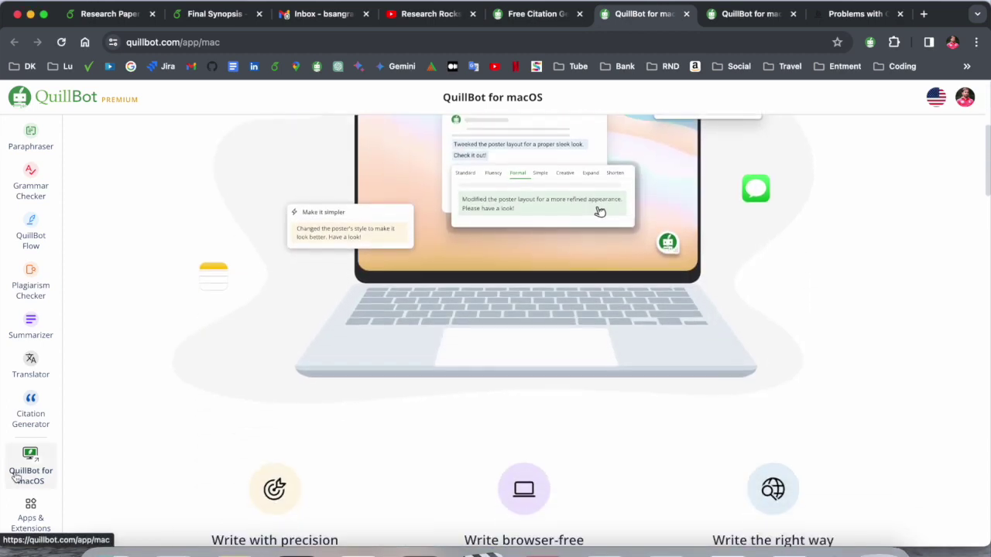
mouse_move(23, 472)
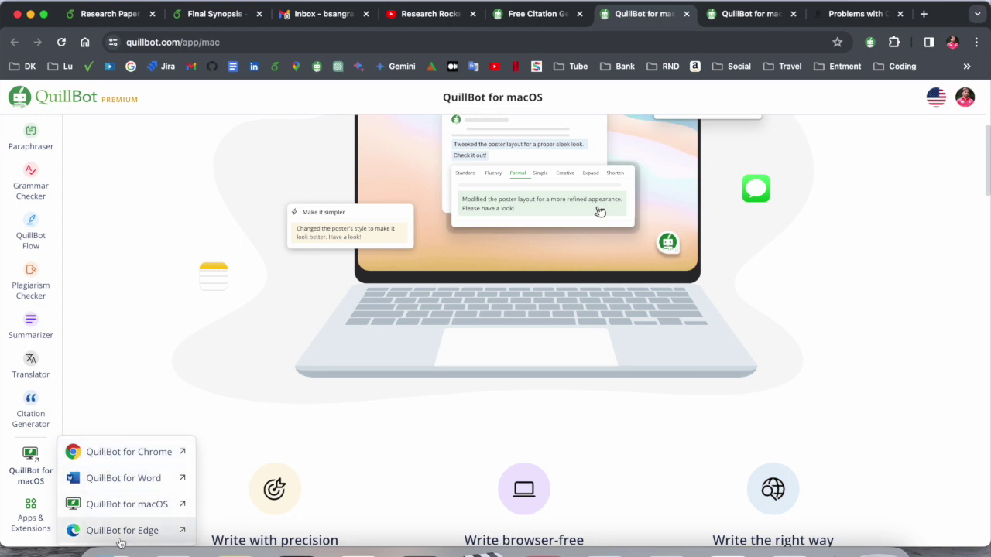
scroll(192, 356, "up", 4)
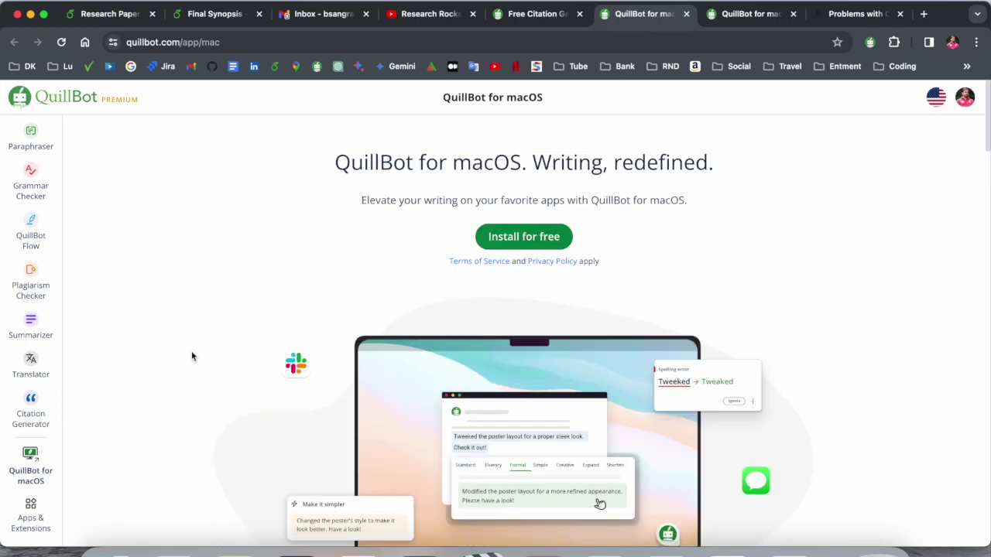